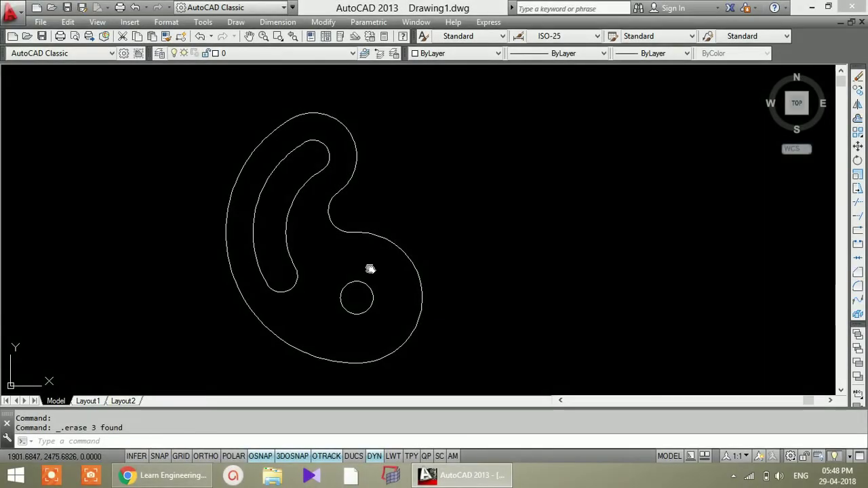
# - Draw a 1.5-diameter circle for the small hole
pyautogui.moveTo(533, 294); pyautogui.dragTo(387, 267, button='middle')
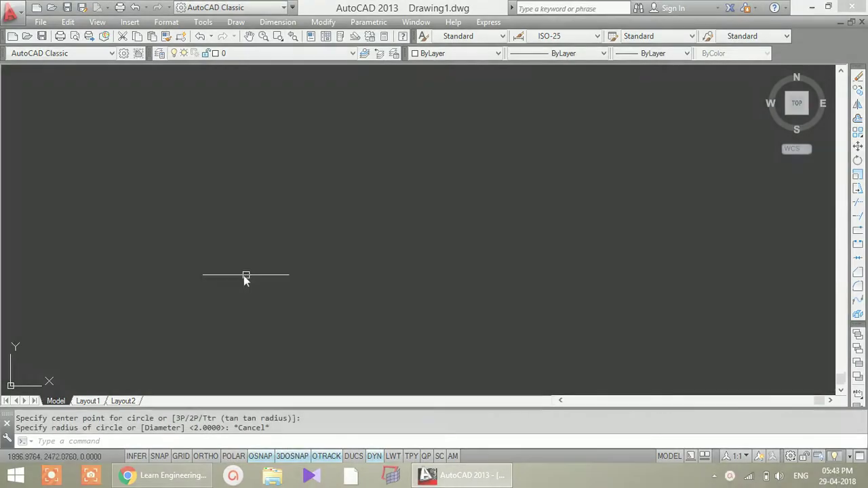
pyautogui.write('c')
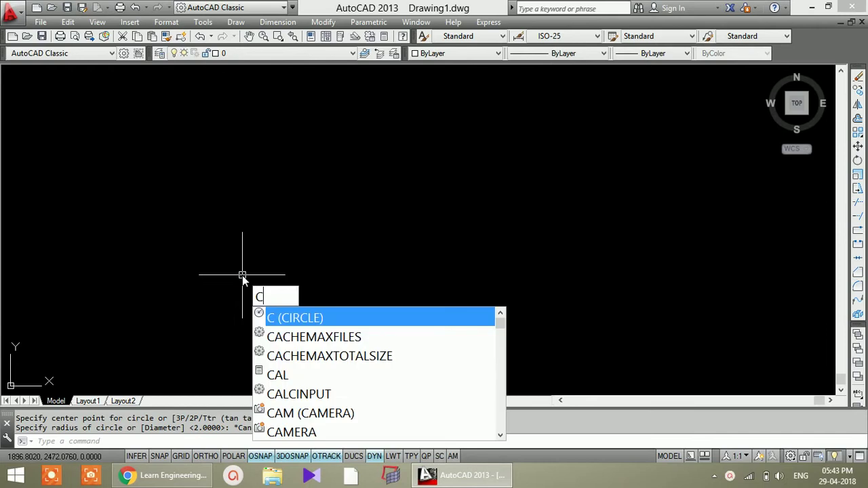
pyautogui.press('Return')
pyautogui.click(335, 226)
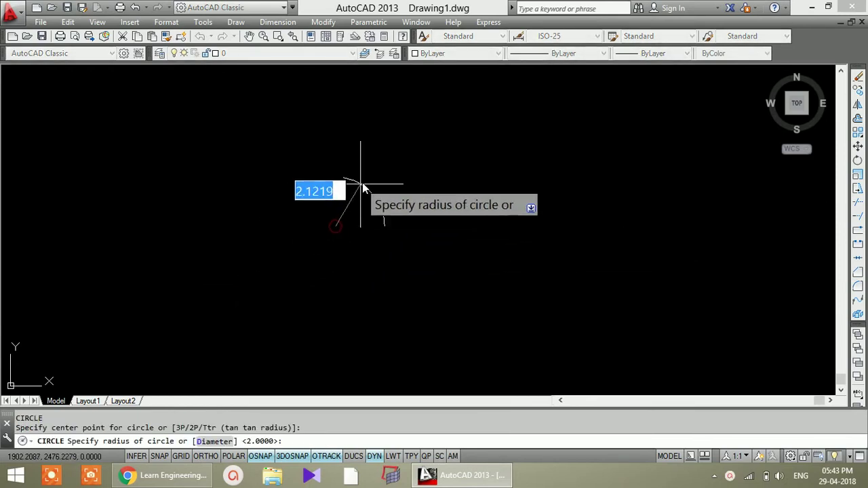
pyautogui.write('d')
pyautogui.press('Return')
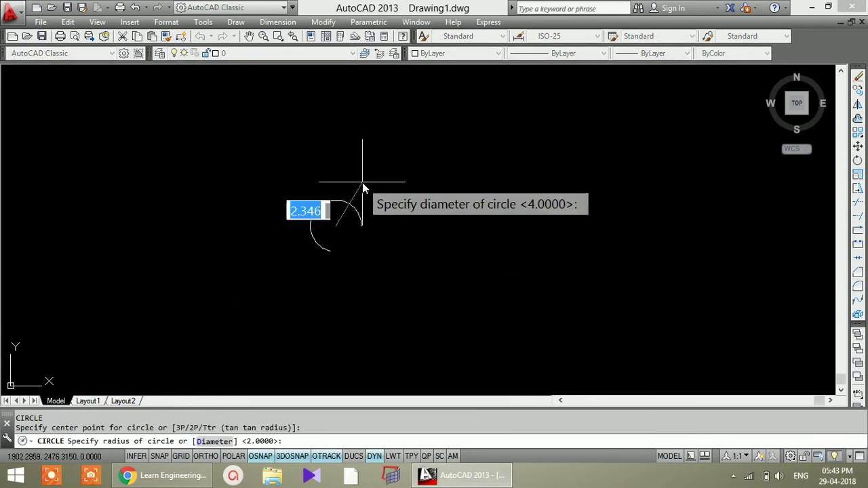
pyautogui.write('1.')
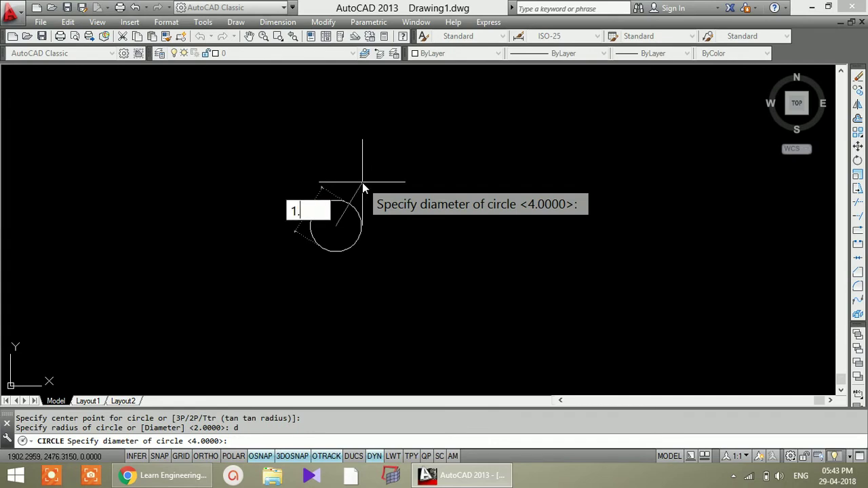
pyautogui.write('5')
pyautogui.press('Return')
# - Add a radius-3 circle concentric with the hole
pyautogui.write('c')
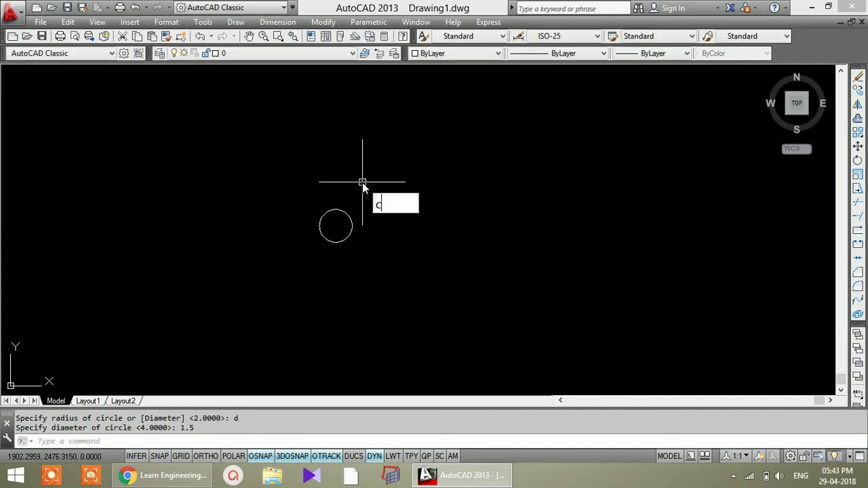
pyautogui.press('Return')
pyautogui.click(333, 230)
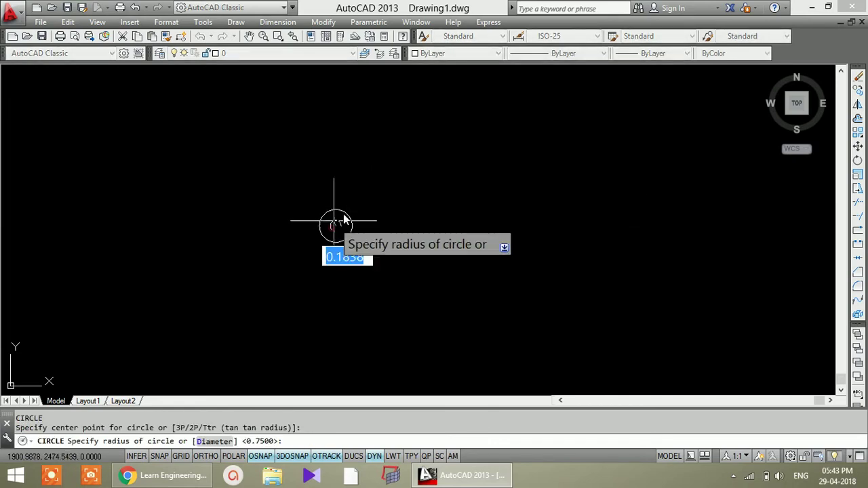
pyautogui.write('3')
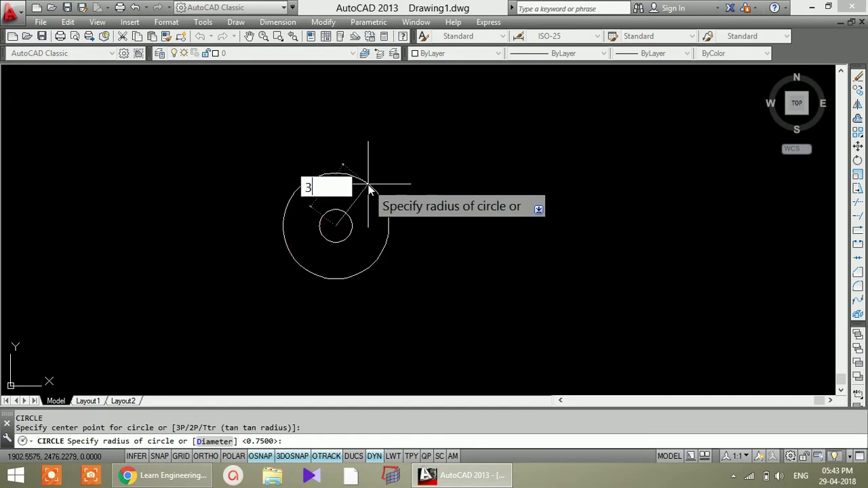
pyautogui.press('Return')
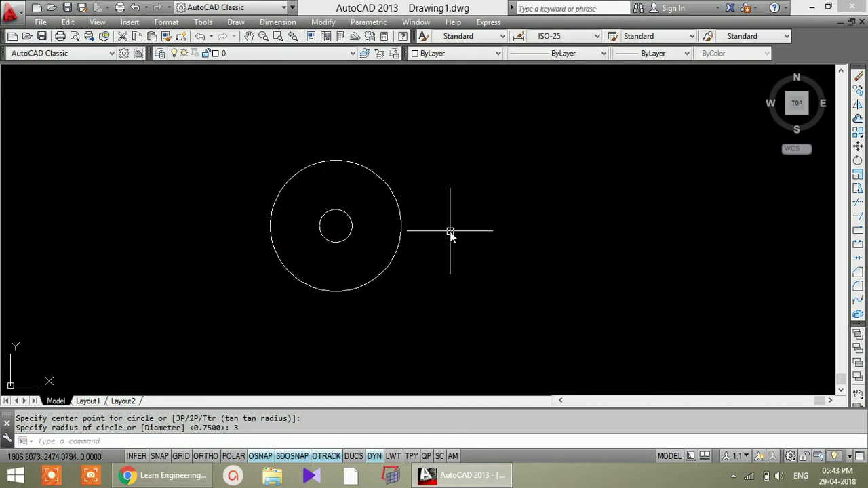
# - Draw a radius-6 circle centred on the radius-3 circle's top quadrant
pyautogui.write('C')
pyautogui.press('Return')
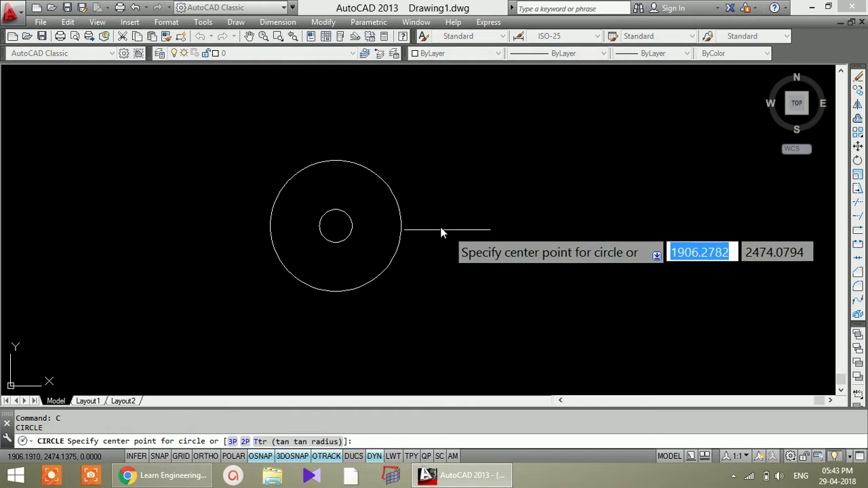
pyautogui.click(336, 161)
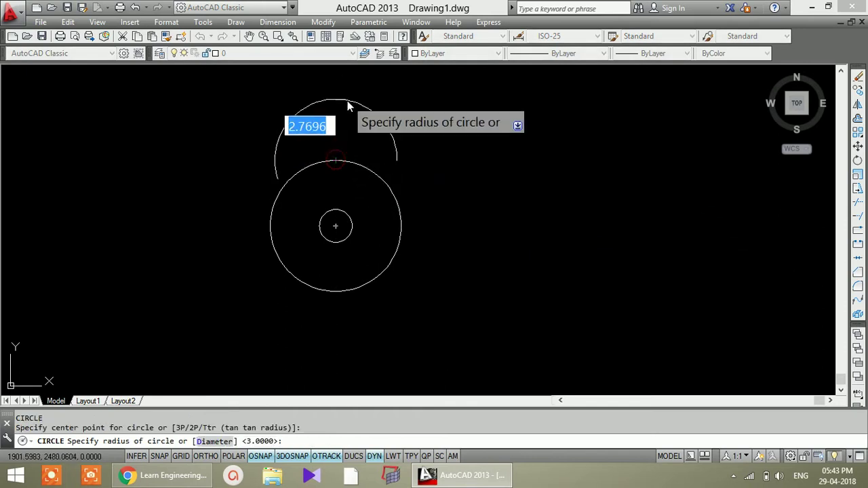
pyautogui.write('6')
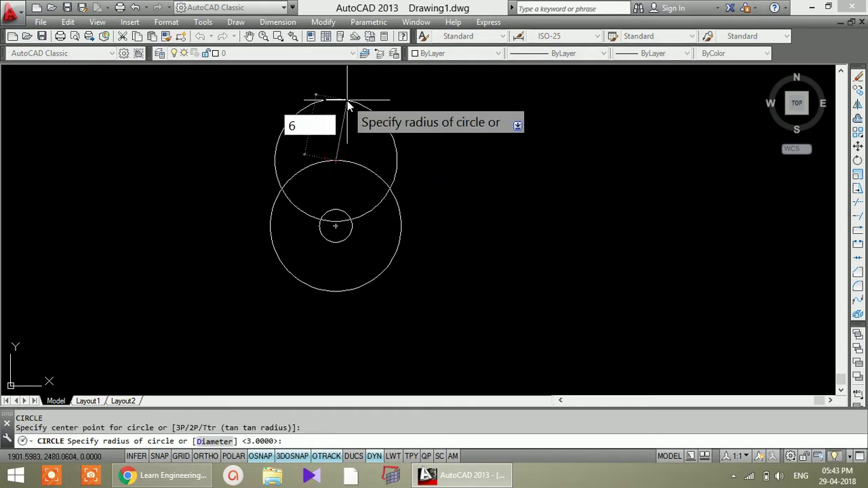
pyautogui.press('Return')
pyautogui.moveTo(477, 228); pyautogui.dragTo(531, 316, button='middle')
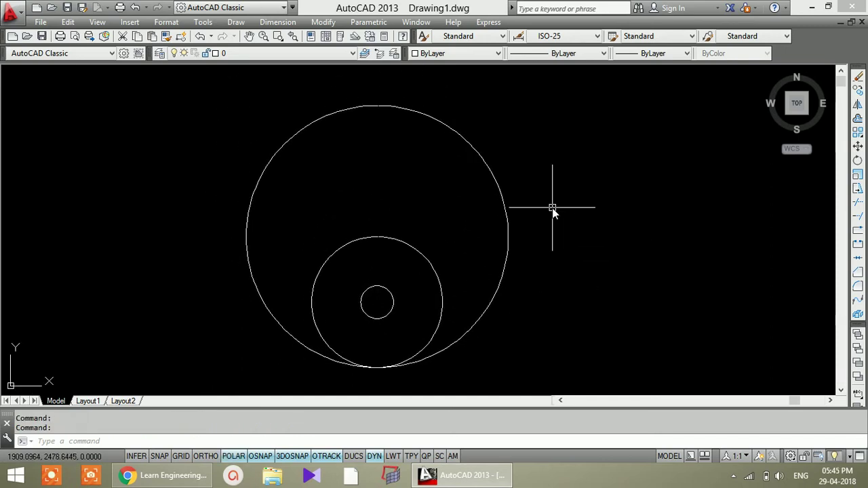
# - Add 120° to the additional polar tracking angles in Drafting Settings, ending with 120 and 210
pyautogui.rightClick(236, 459)
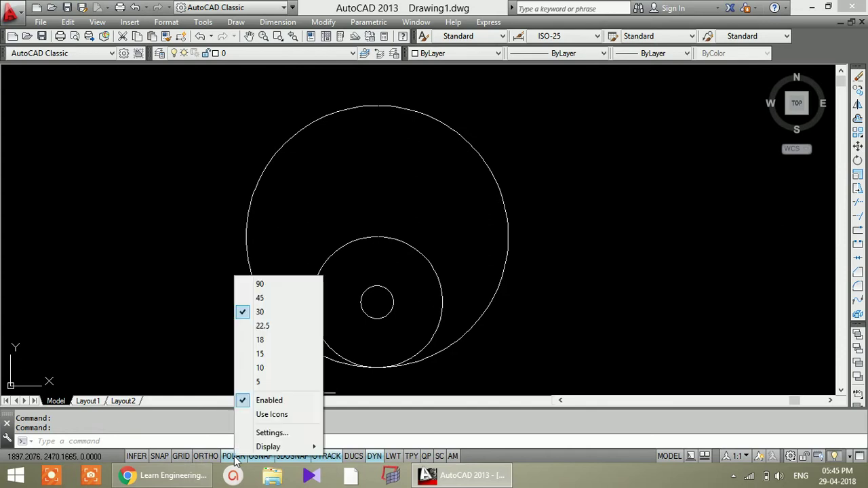
pyautogui.click(264, 432)
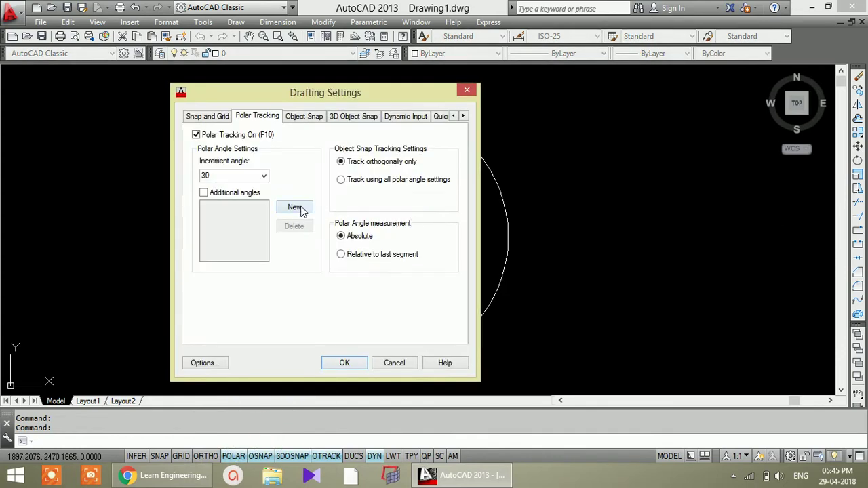
pyautogui.click(302, 211)
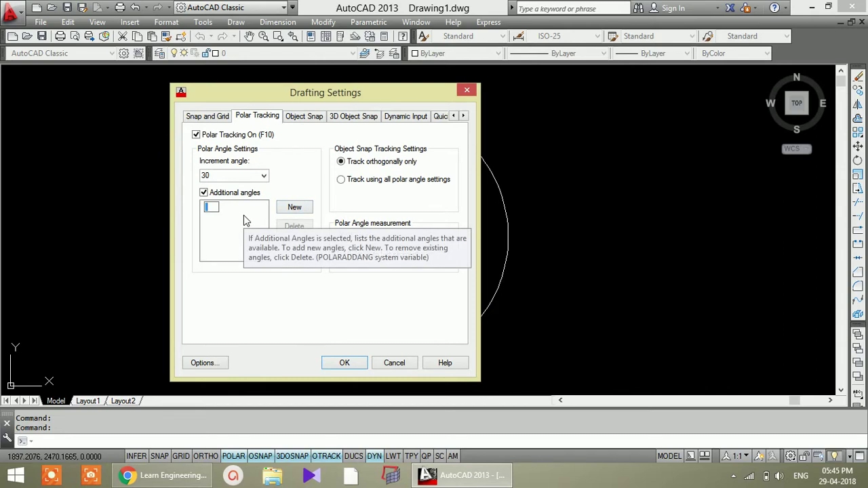
pyautogui.write('1')
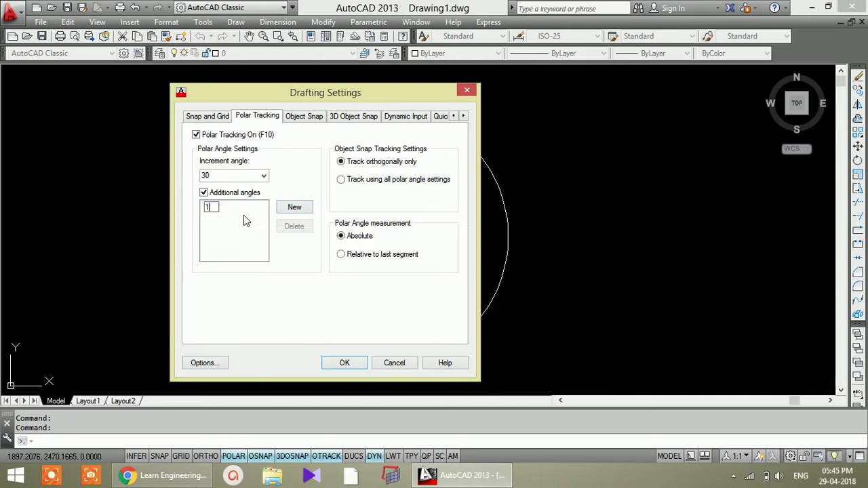
pyautogui.write('20')
pyautogui.click(250, 228)
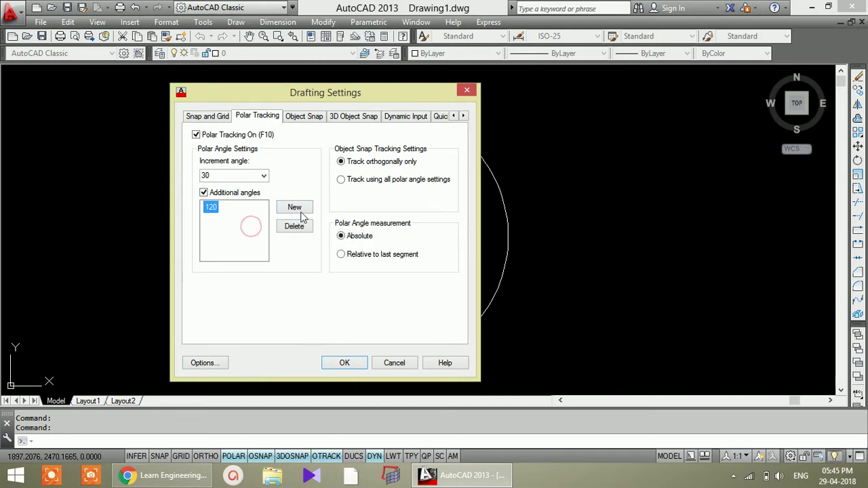
pyautogui.write('210')
pyautogui.click(344, 363)
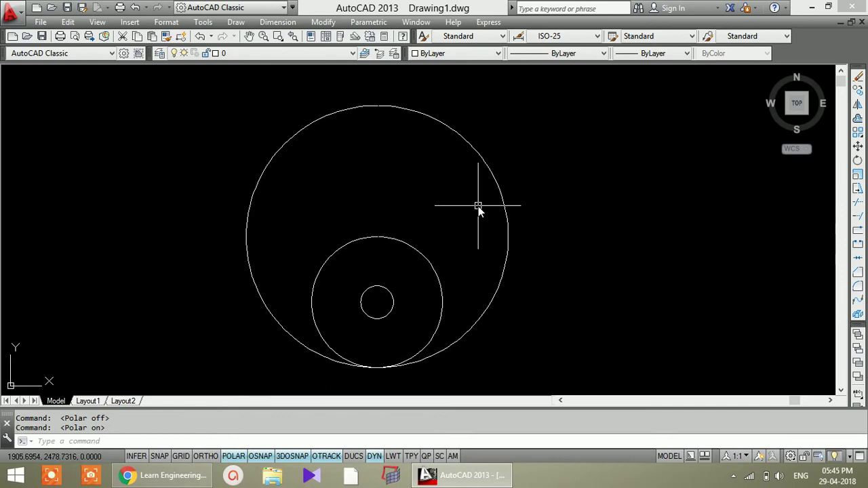
# - Draw a line from the radius-3 circle's top point along 120°
pyautogui.write('L')
pyautogui.press('Return')
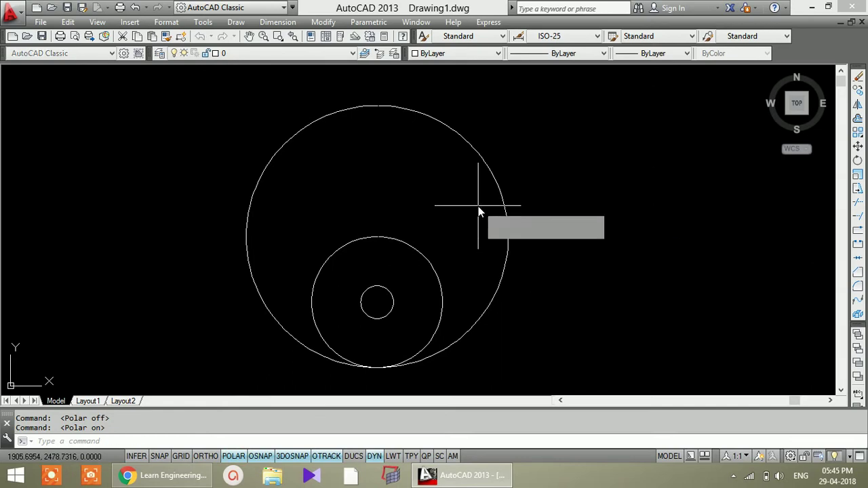
pyautogui.click(377, 238)
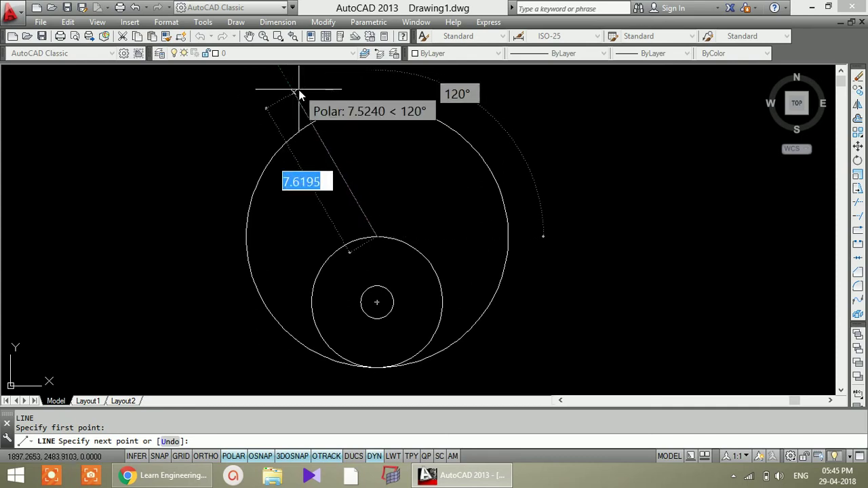
pyautogui.click(295, 91)
pyautogui.press('Return')
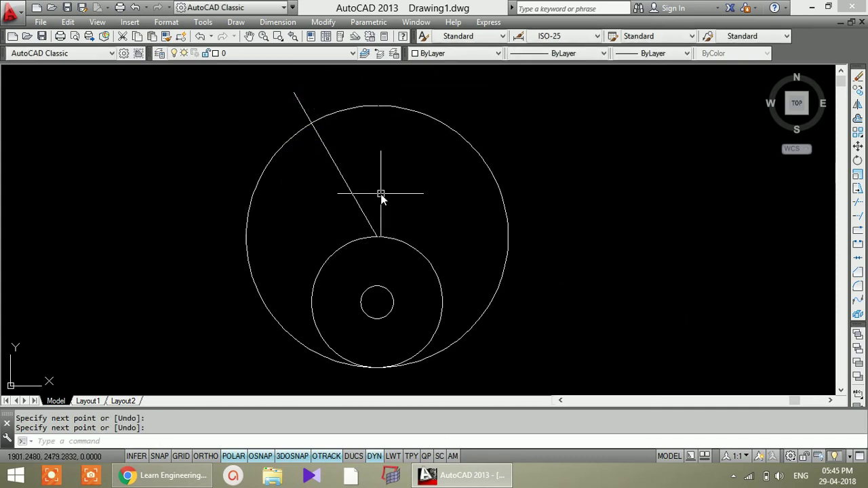
# - Draw a second line from the same point toward the lower-left at 210°
pyautogui.write('l')
pyautogui.press('Return')
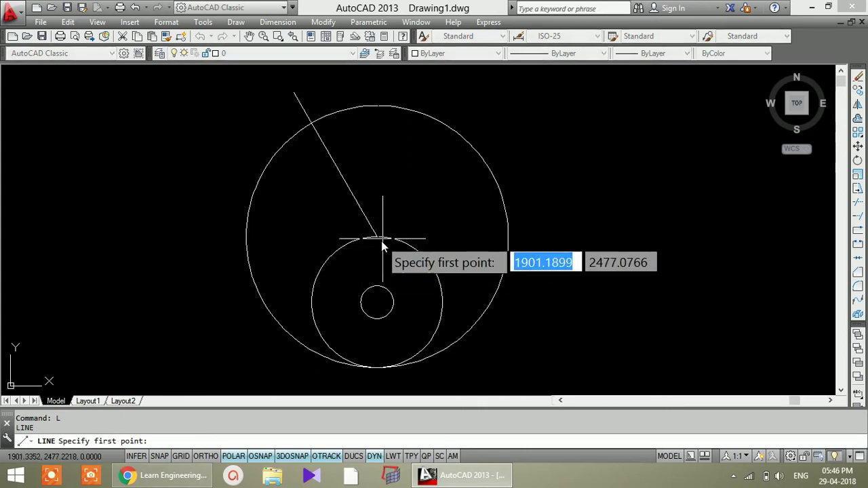
pyautogui.click(377, 236)
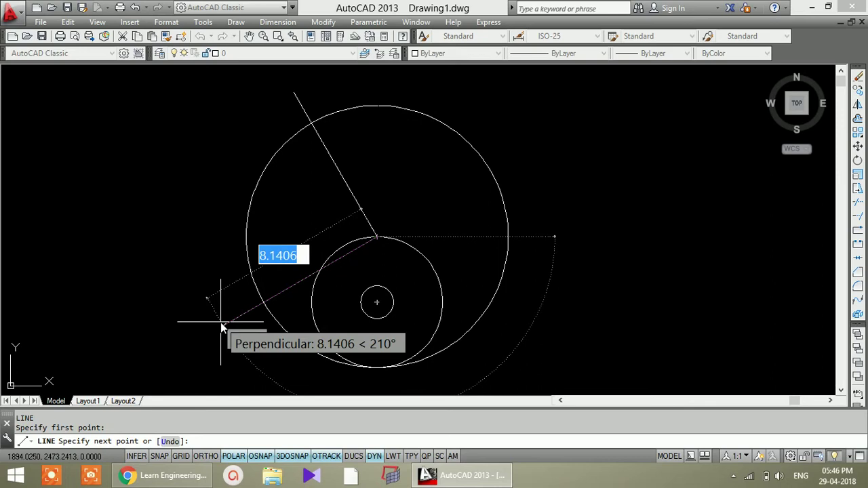
pyautogui.click(220, 323)
pyautogui.press('Return')
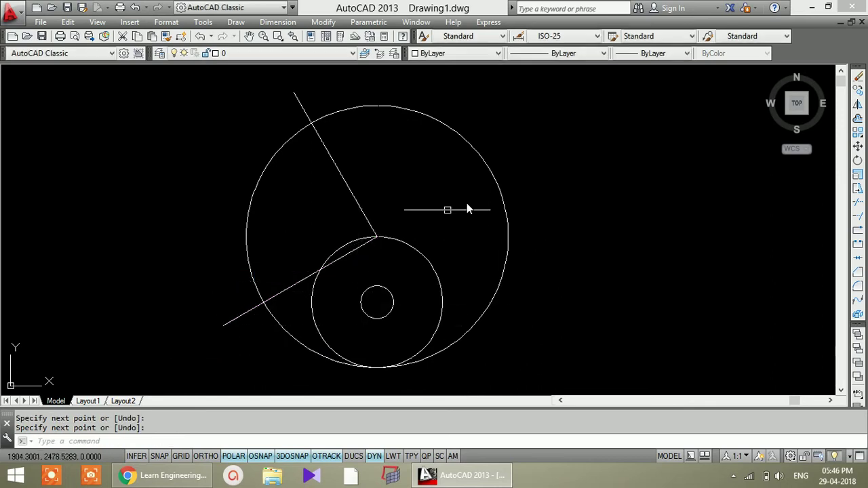
# - Trim off the radius-6 circle's right arc and the radius-3 circle's inner arcs
pyautogui.write('t')
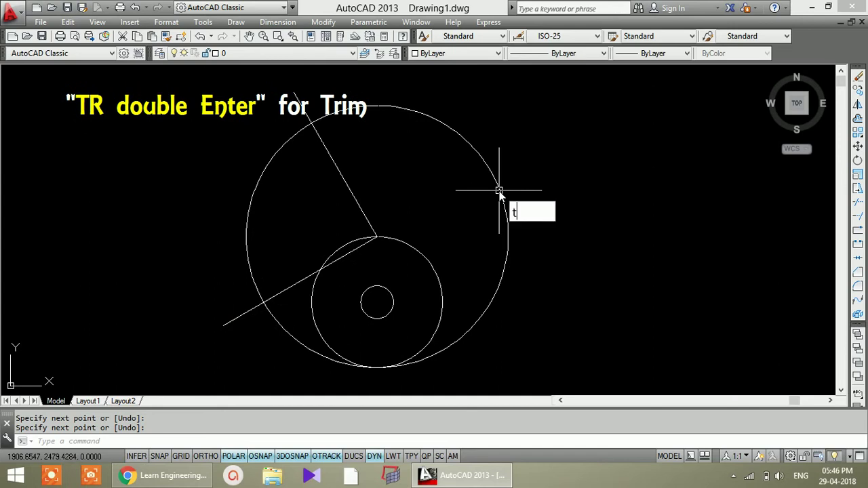
pyautogui.press('Return')
pyautogui.press('Return')
pyautogui.click(499, 192)
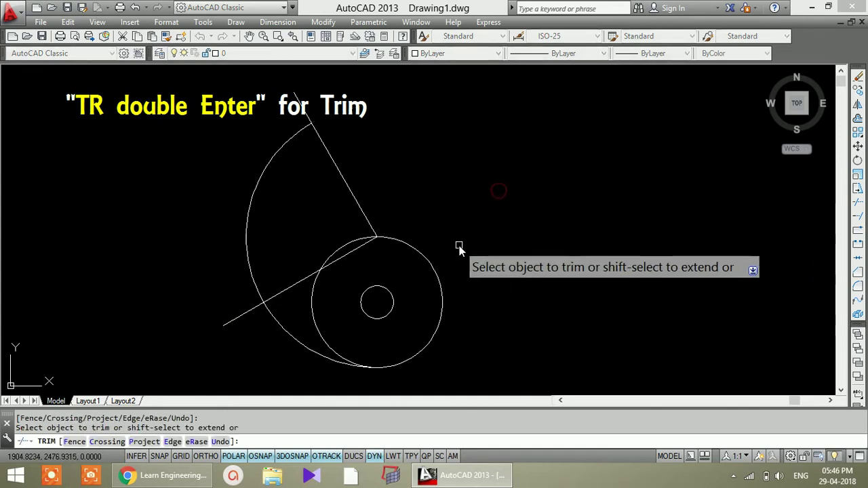
pyautogui.click(326, 345)
pyautogui.click(337, 246)
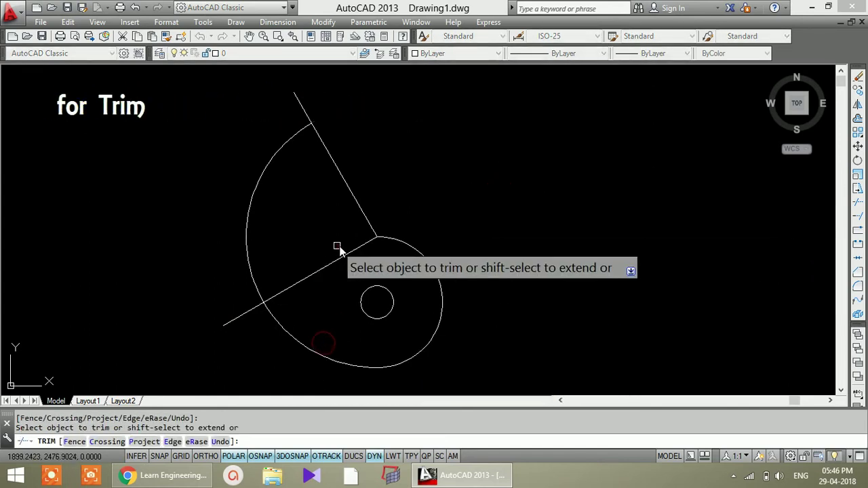
pyautogui.press('Return')
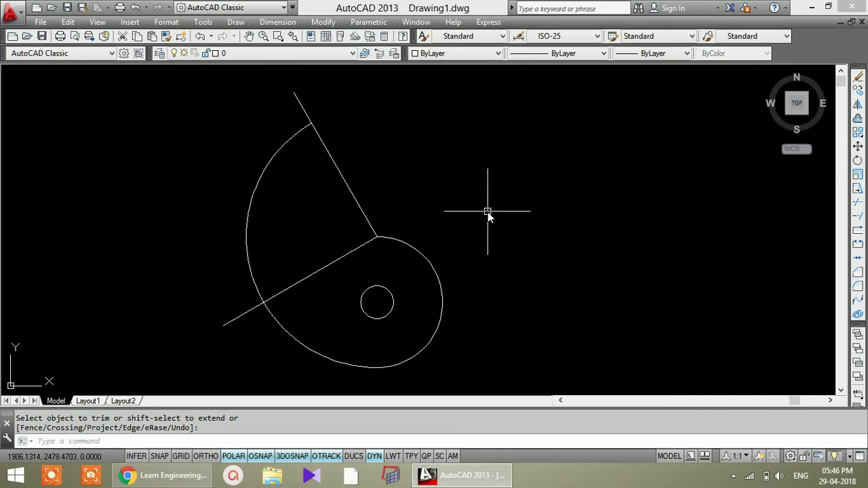
# - Draw a radius-4 circle at the large circle's centre
pyautogui.write('c')
pyautogui.press('Return')
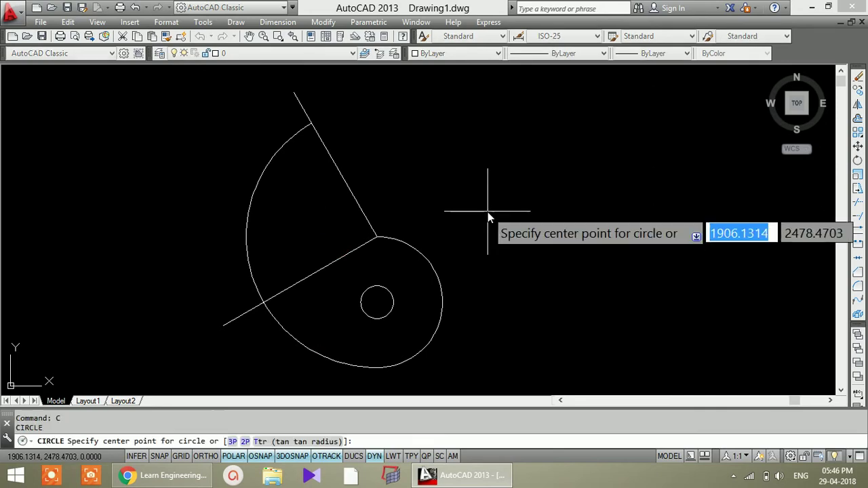
pyautogui.click(377, 237)
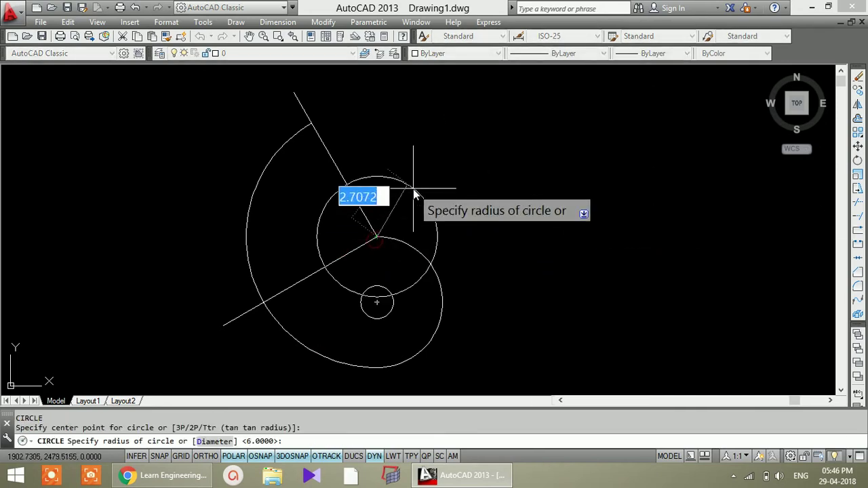
pyautogui.write('4')
pyautogui.press('Return')
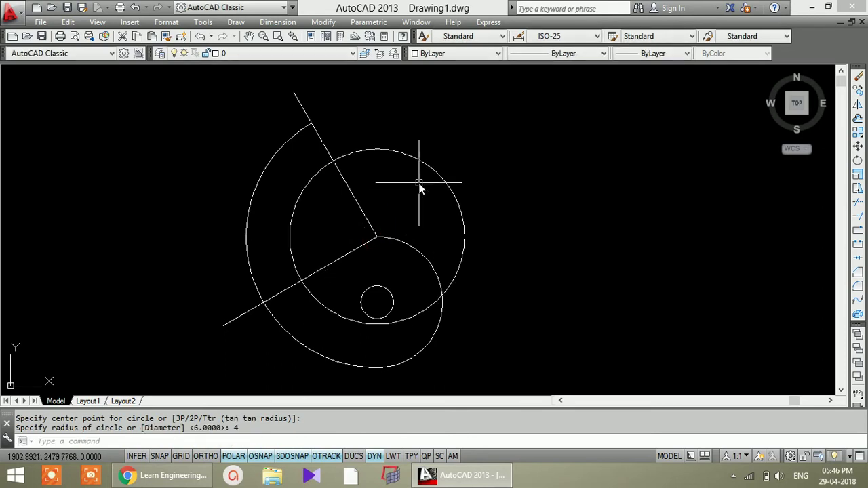
# - Offset the radius-4 circle 0.75 both inside and outside
pyautogui.write('O')
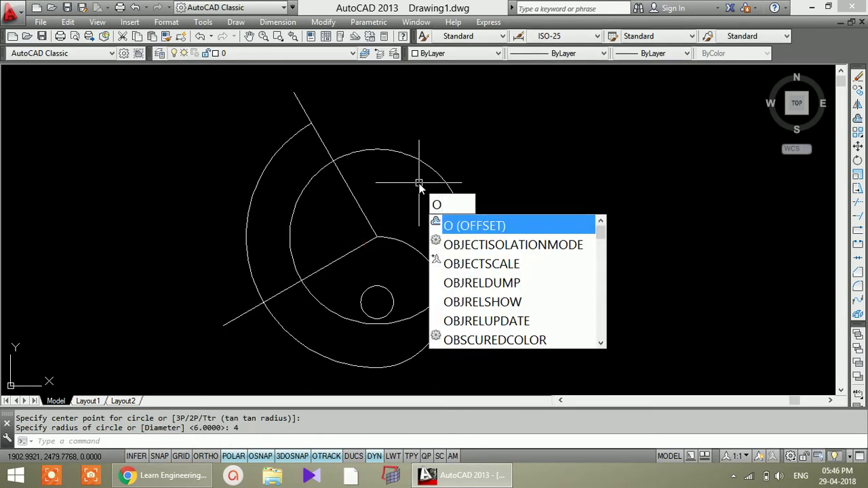
pyautogui.press('Return')
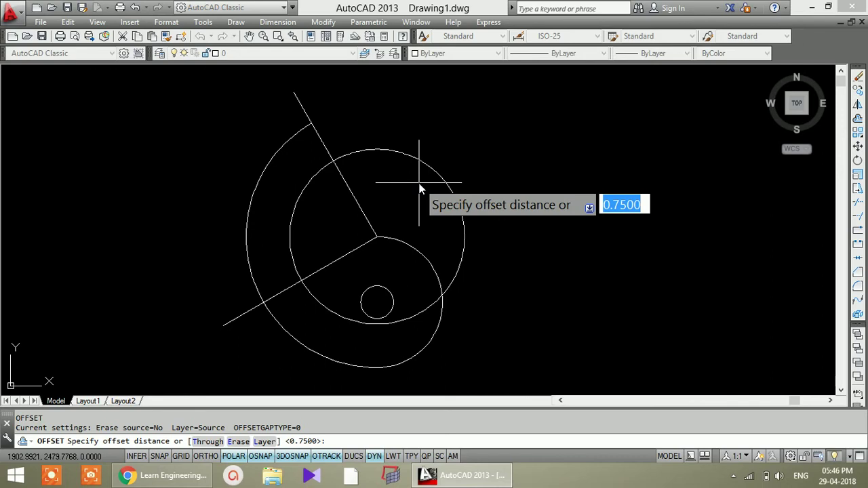
pyautogui.write('0.')
pyautogui.press('Return')
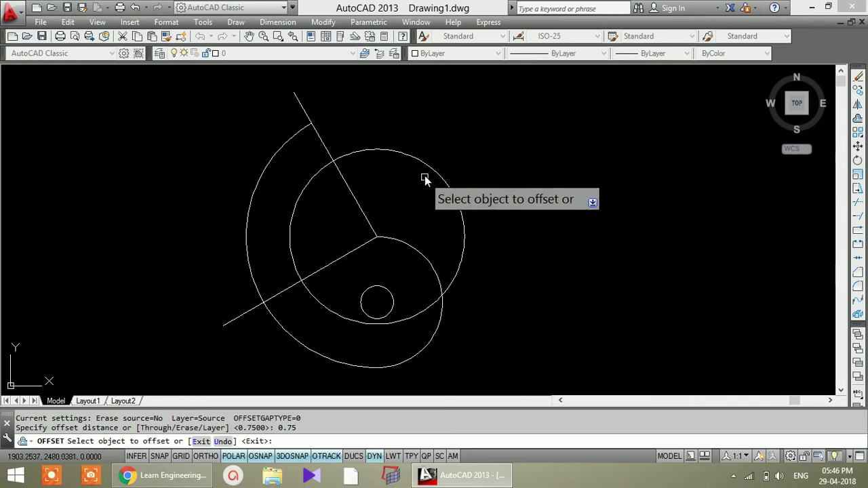
pyautogui.click(429, 170)
pyautogui.click(411, 203)
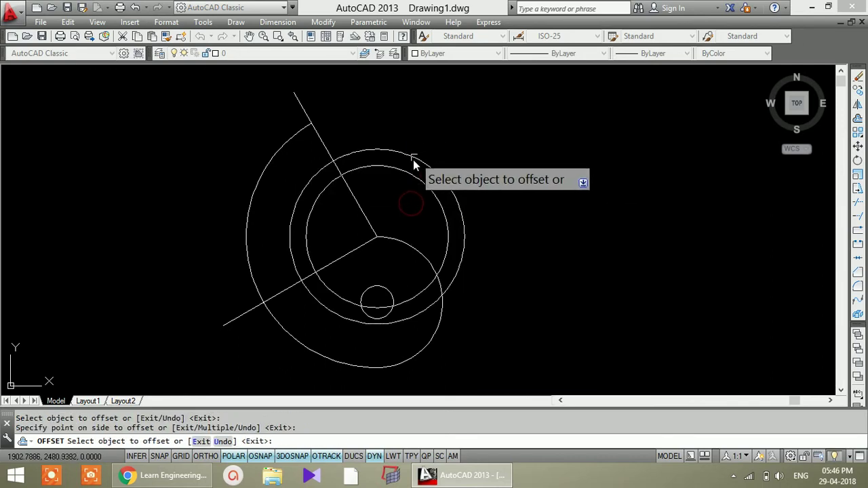
pyautogui.click(413, 160)
pyautogui.click(446, 122)
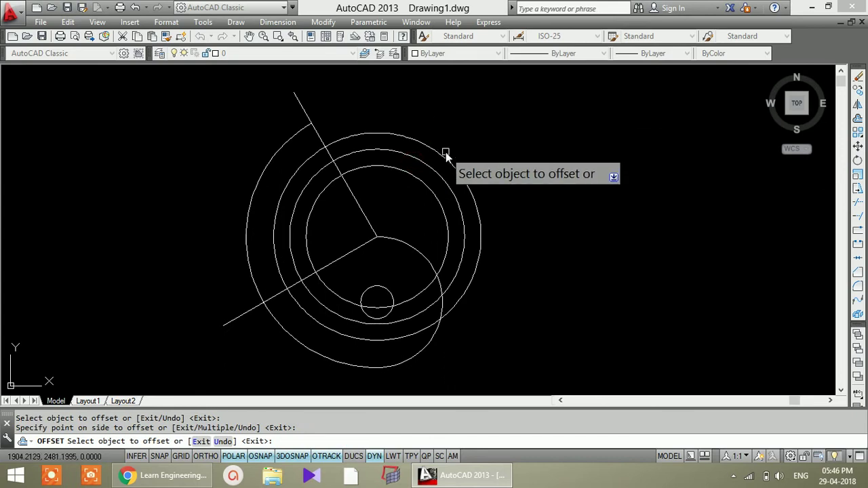
pyautogui.press('Return')
# - Trim the arcs right of the two lines using crossing windows
pyautogui.write('t')
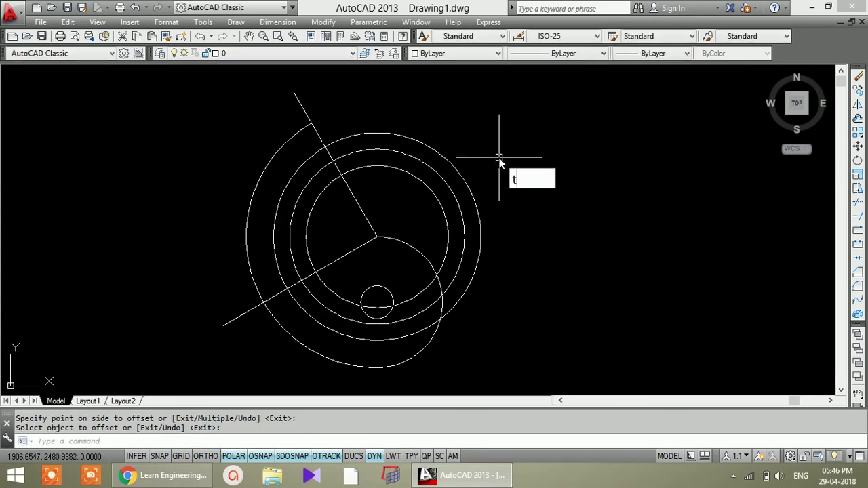
pyautogui.press('Return')
pyautogui.press('Return')
pyautogui.click(499, 165)
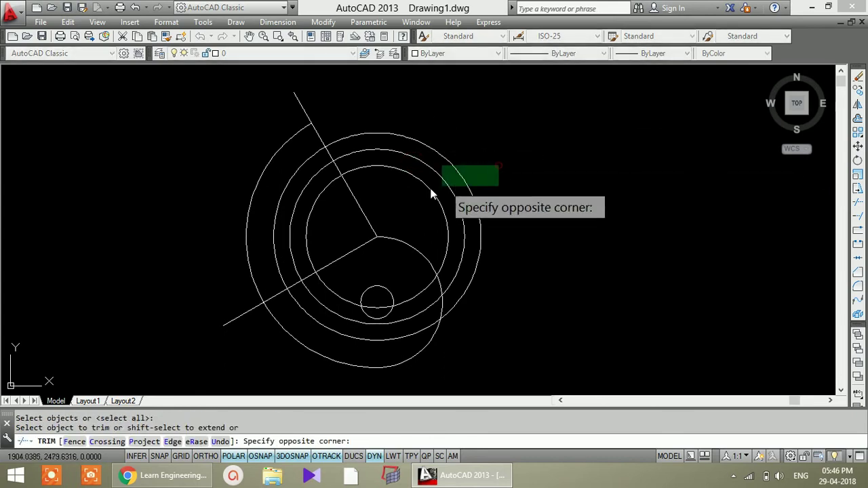
pyautogui.click(423, 195)
pyautogui.click(413, 278)
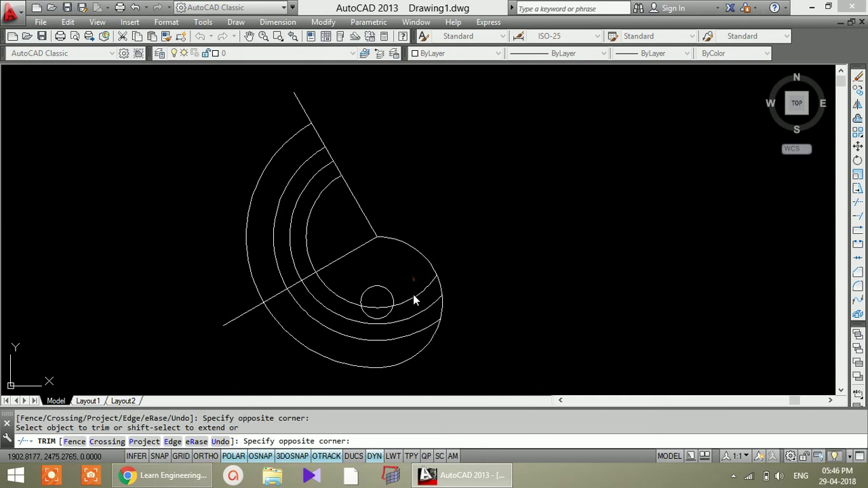
pyautogui.click(399, 352)
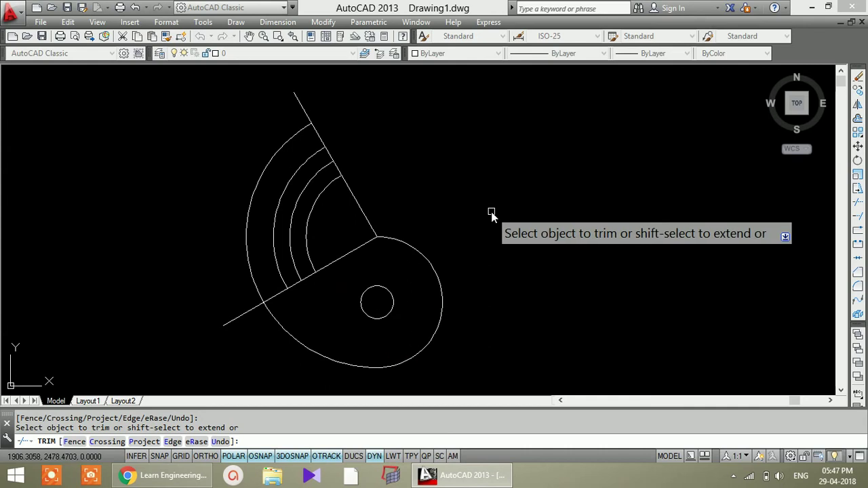
pyautogui.press('Return')
# - With polar tracking off, draw a small circle and a larger surrounding circle at the slot's upper end
pyautogui.write('C')
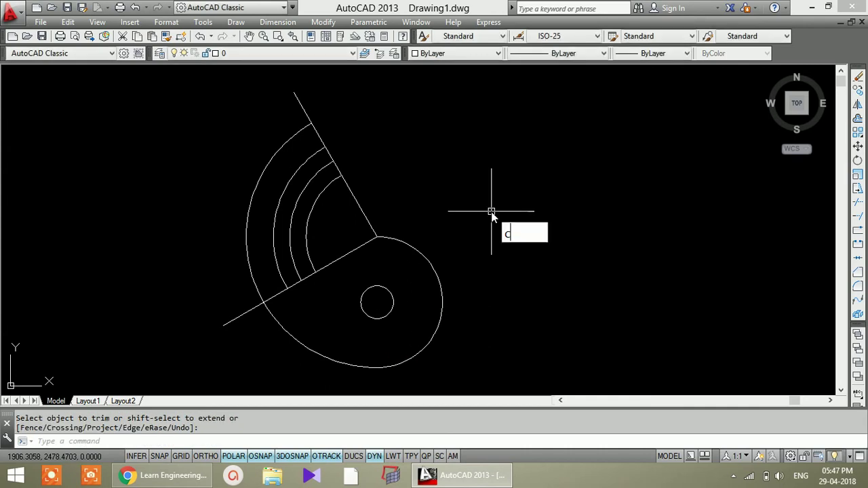
pyautogui.press('Return')
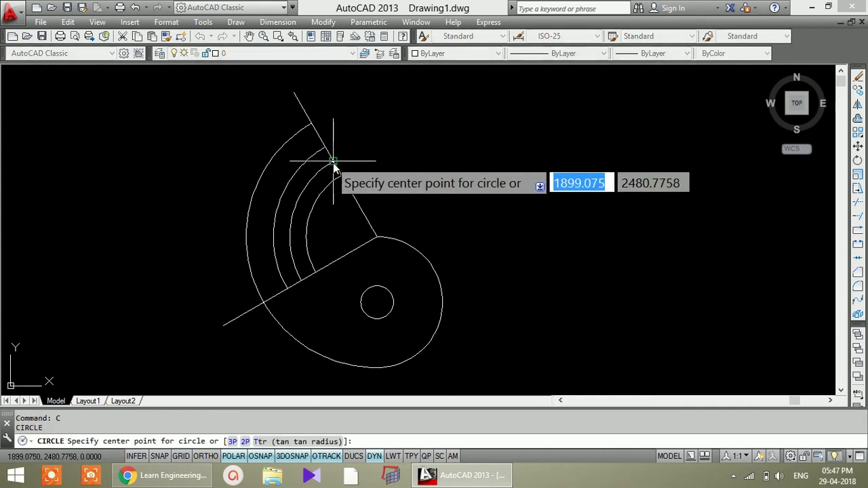
pyautogui.press('F10')
pyautogui.click(335, 161)
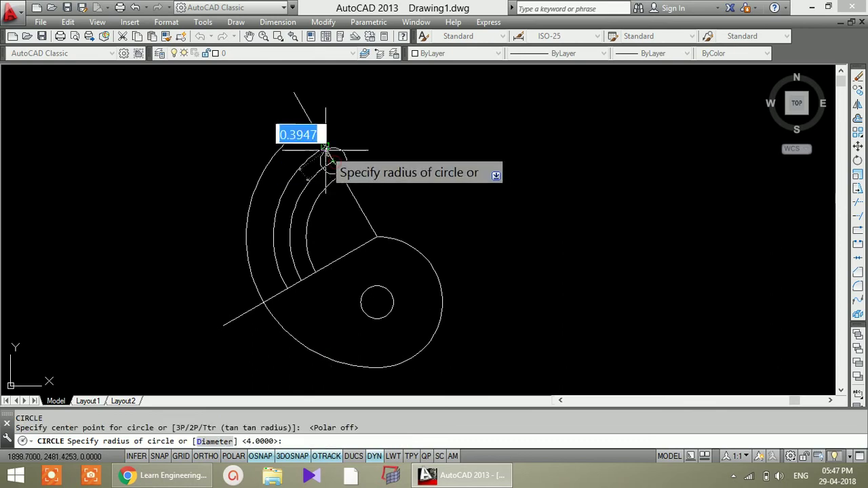
pyautogui.press('Return')
pyautogui.write('c')
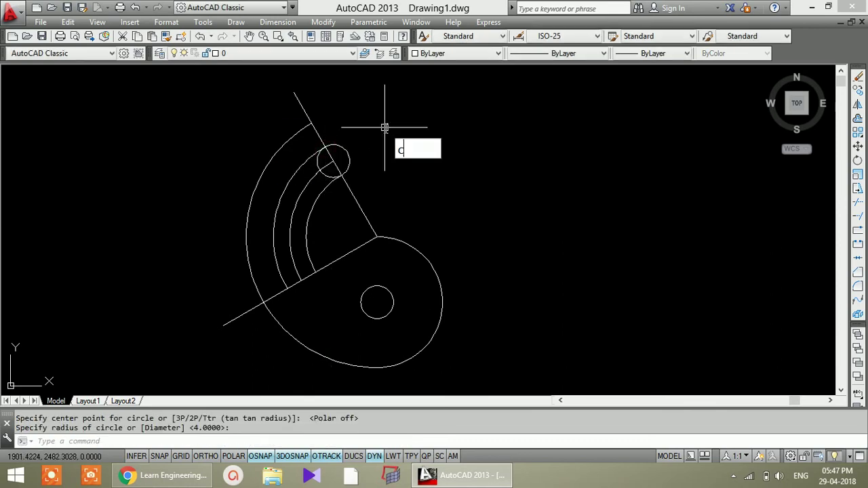
pyautogui.press('Return')
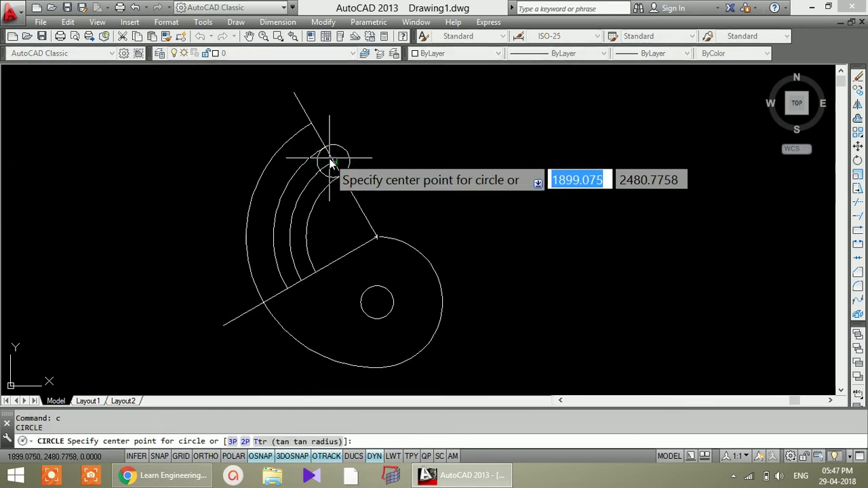
pyautogui.click(333, 161)
pyautogui.click(307, 124)
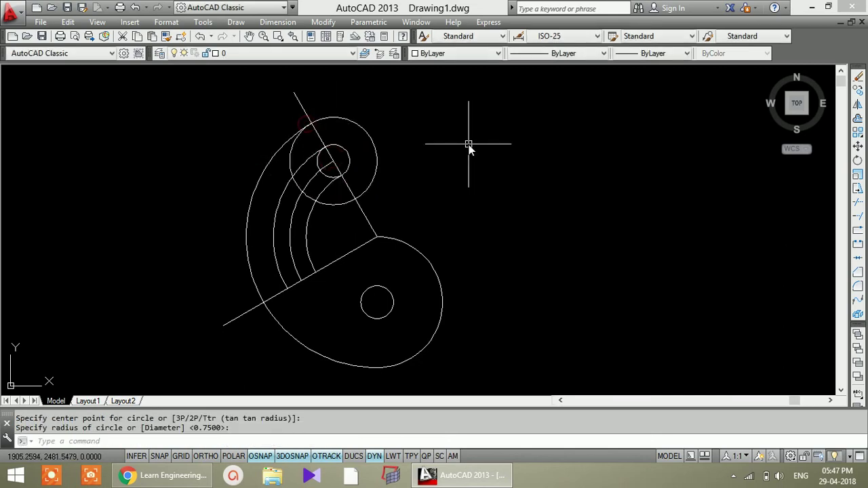
# - Draw a circle at the slot's lower end to close it
pyautogui.write('c')
pyautogui.press('Return')
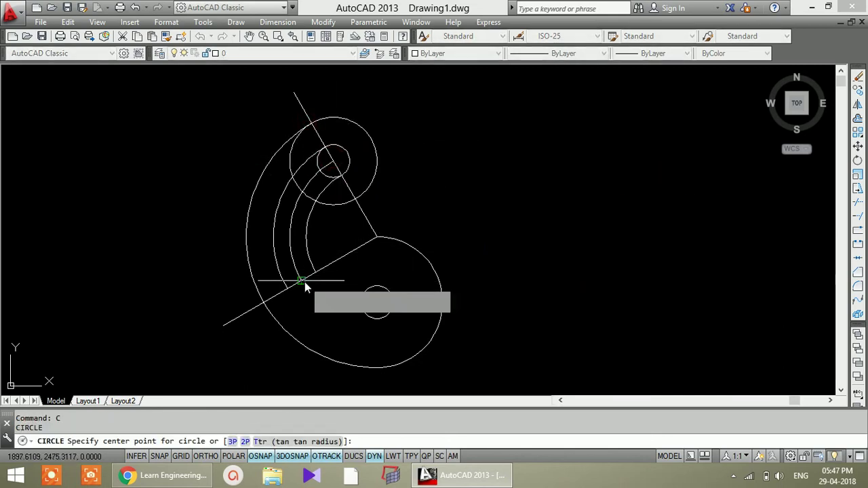
pyautogui.click(304, 281)
pyautogui.click(313, 269)
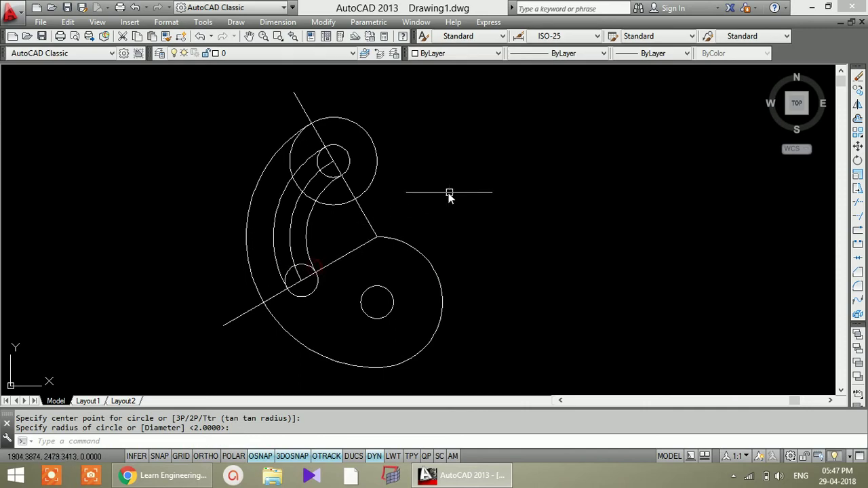
# - Trim the leftover arcs of the upper circles and the lower end circle inside the slot
pyautogui.write('t')
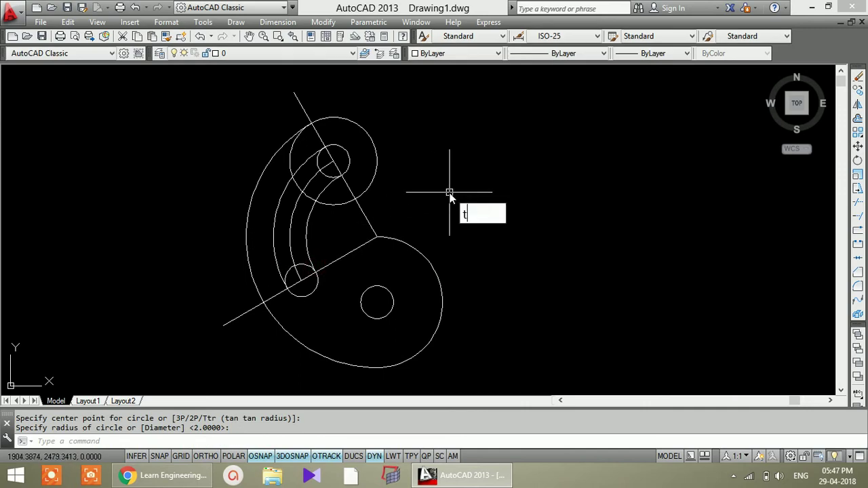
pyautogui.write('r')
pyautogui.press('Return')
pyautogui.press('Return')
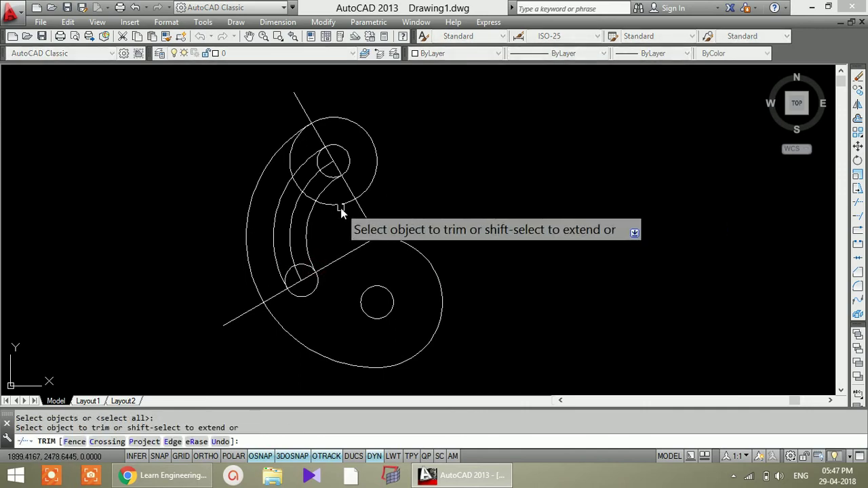
pyautogui.click(341, 208)
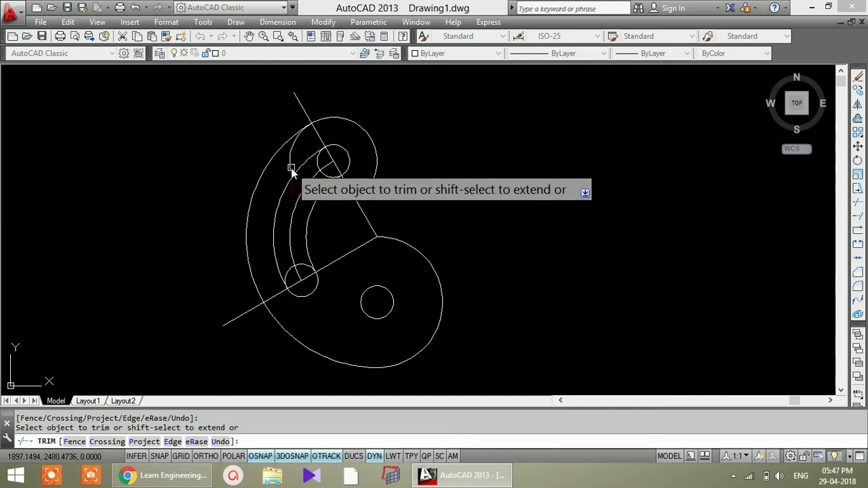
pyautogui.click(318, 163)
pyautogui.click(325, 175)
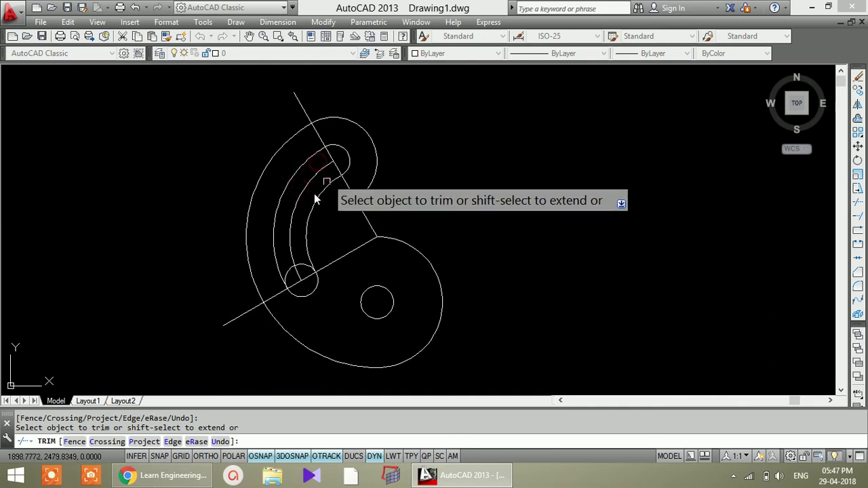
pyautogui.click(302, 266)
# - Finish the trim and begin a fillet, then cancel the radius prompt
pyautogui.press('Return')
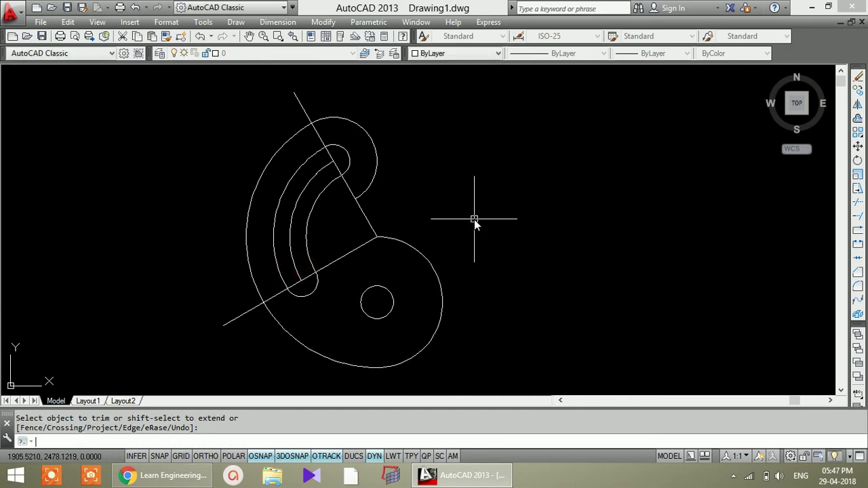
pyautogui.write('f')
pyautogui.press('Return')
pyautogui.write('r')
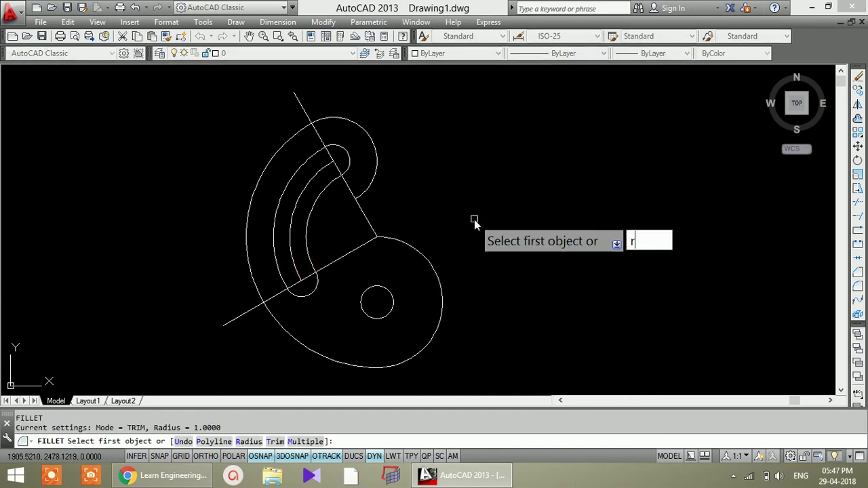
pyautogui.press('Return')
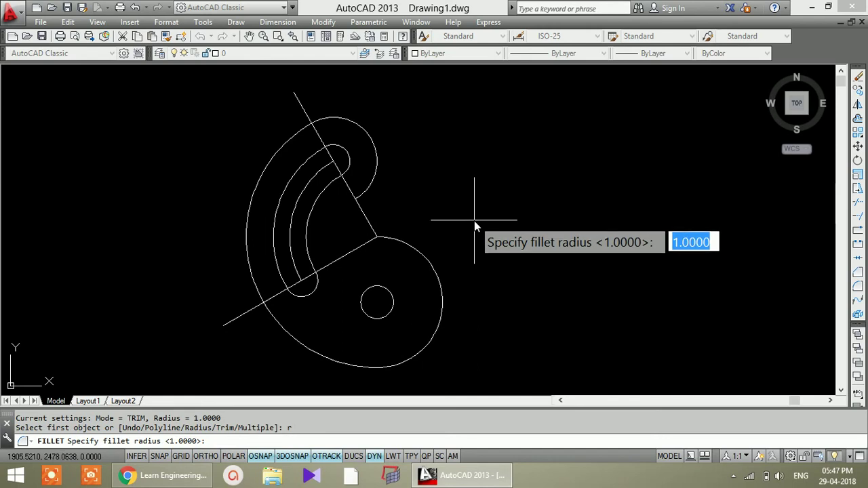
pyautogui.press('Escape')
# - Fillet the top lobe arc and lower body with radius 1, then select the upper construction line
pyautogui.write('f')
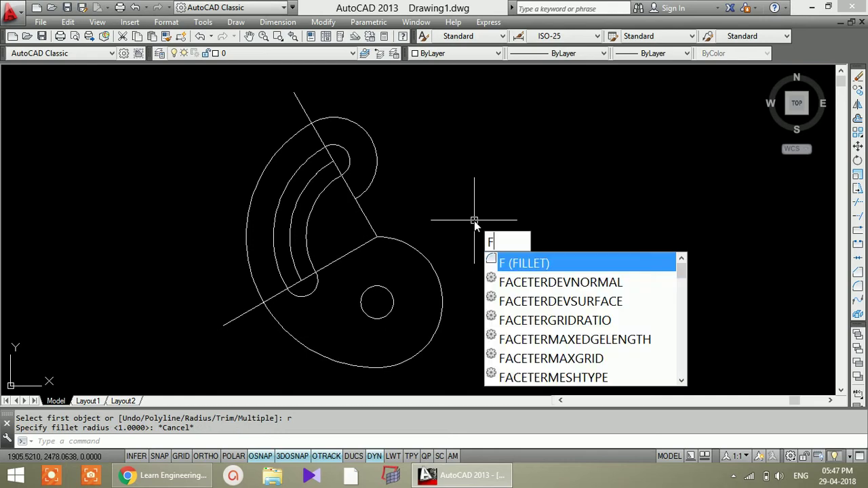
pyautogui.press('Return')
pyautogui.write('r')
pyautogui.press('Return')
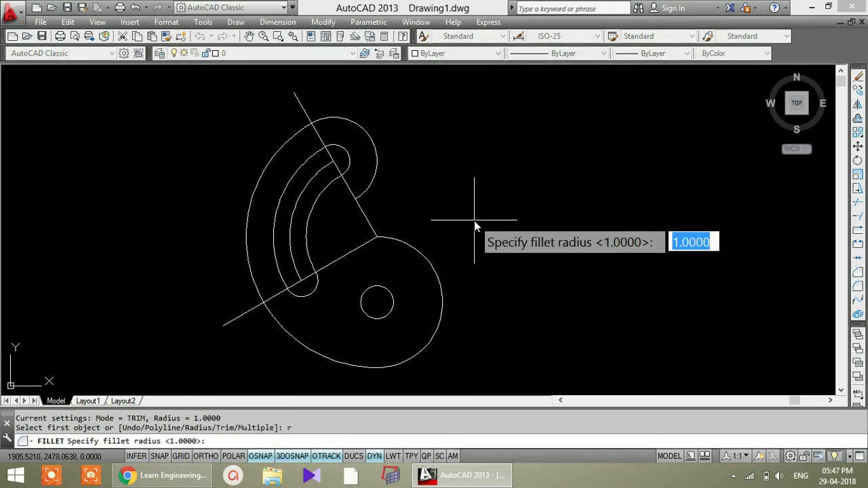
pyautogui.write('1')
pyautogui.press('Return')
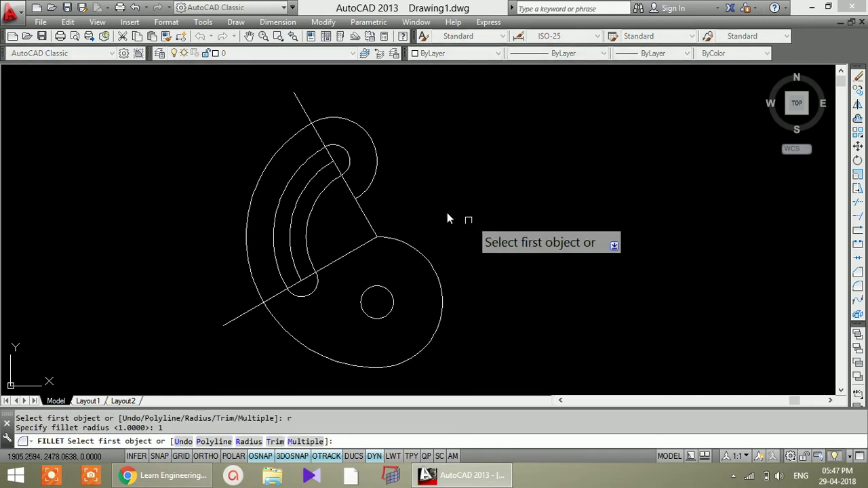
pyautogui.click(365, 195)
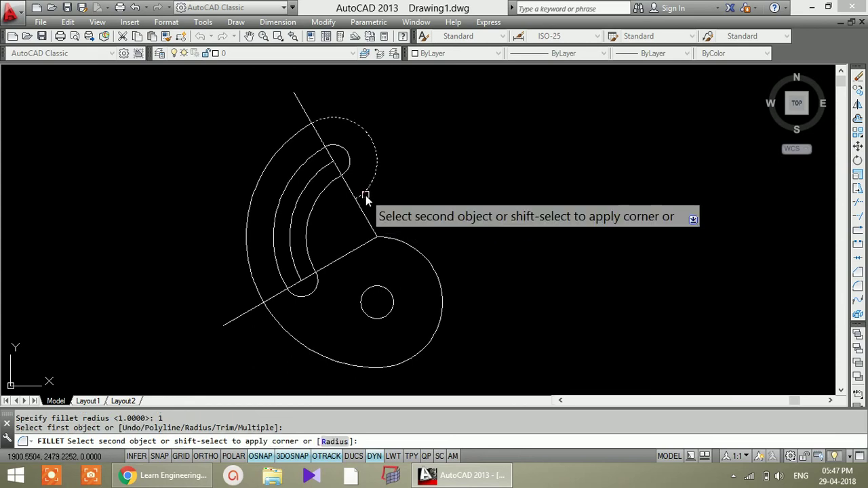
pyautogui.click(382, 243)
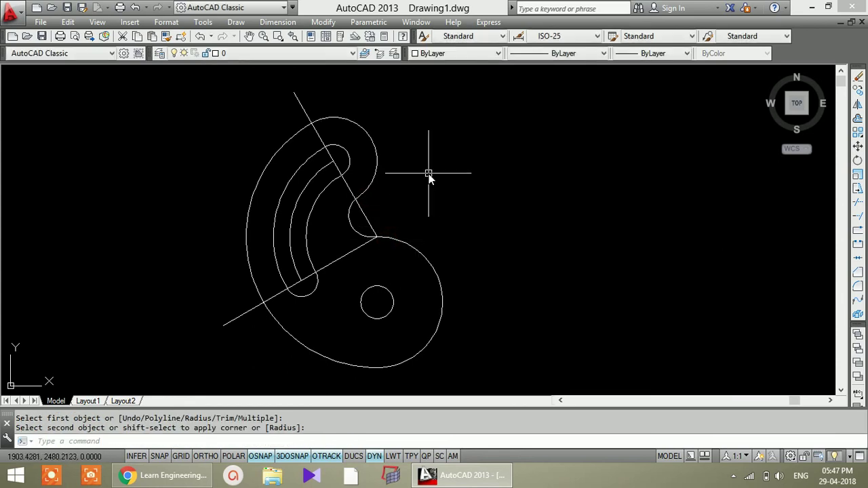
pyautogui.click(350, 191)
pyautogui.click(348, 193)
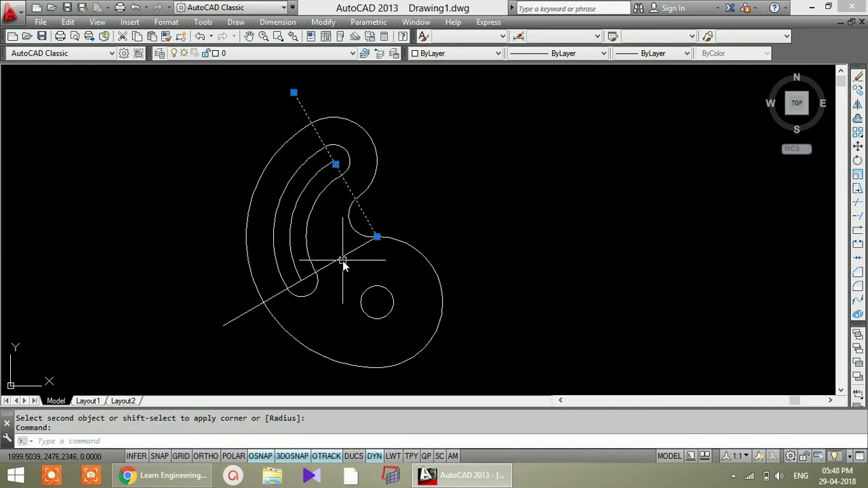
# - Add the lower construction line and centre arc to the selection and colour it Yellow
pyautogui.click(343, 261)
pyautogui.click(343, 261)
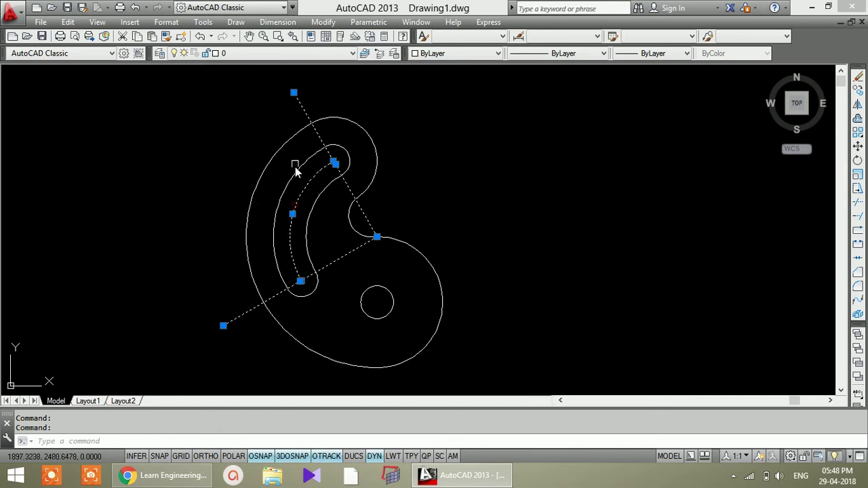
pyautogui.click(247, 54)
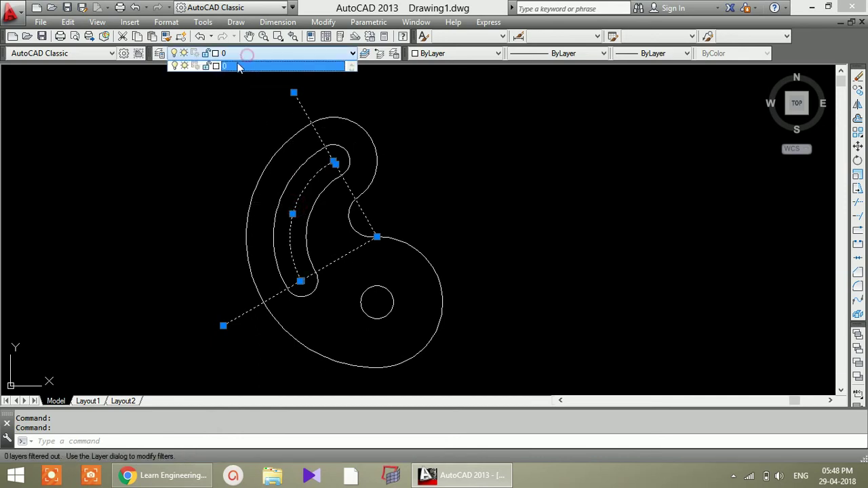
pyautogui.click(434, 66)
pyautogui.click(429, 54)
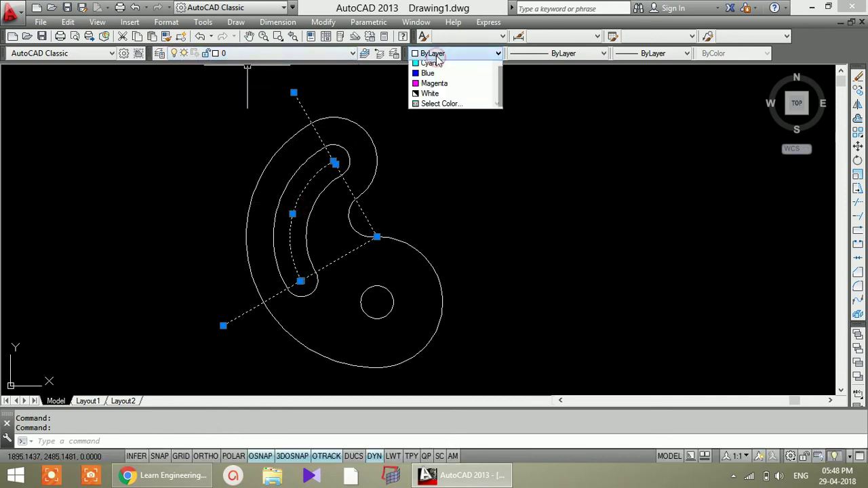
pyautogui.click(430, 98)
# - Delete the yellow construction lines and the slot's centre arc
pyautogui.click(487, 192)
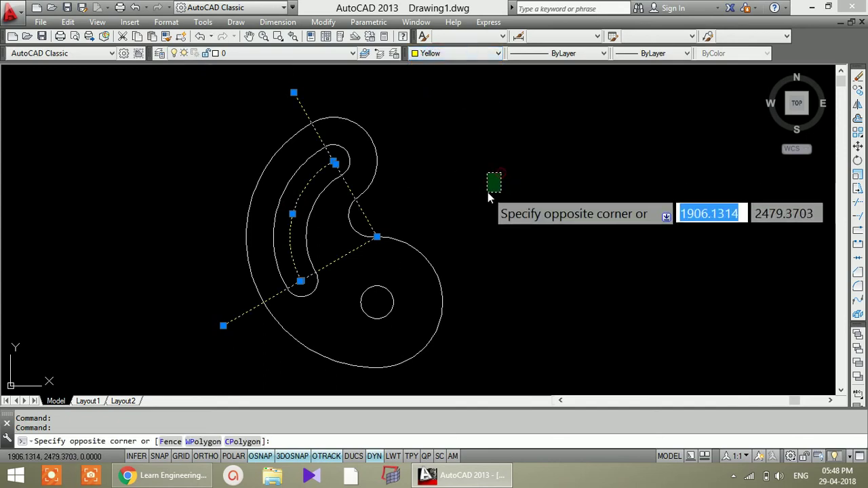
pyautogui.press('Escape')
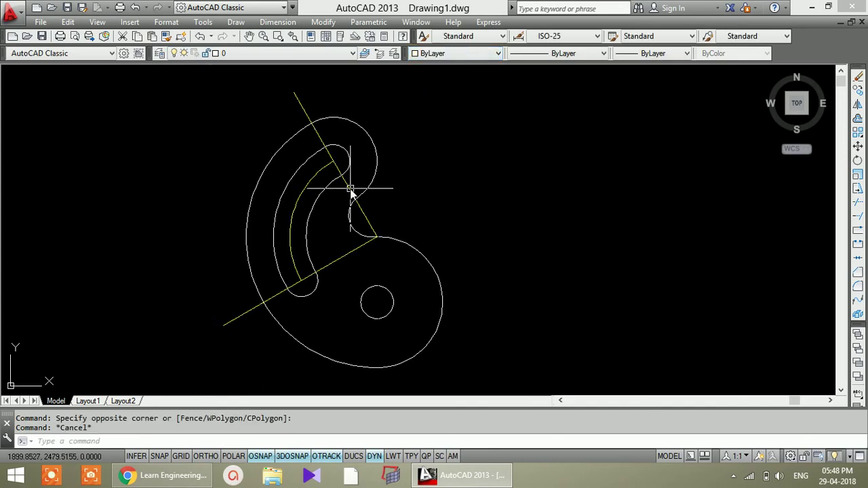
pyautogui.click(350, 187)
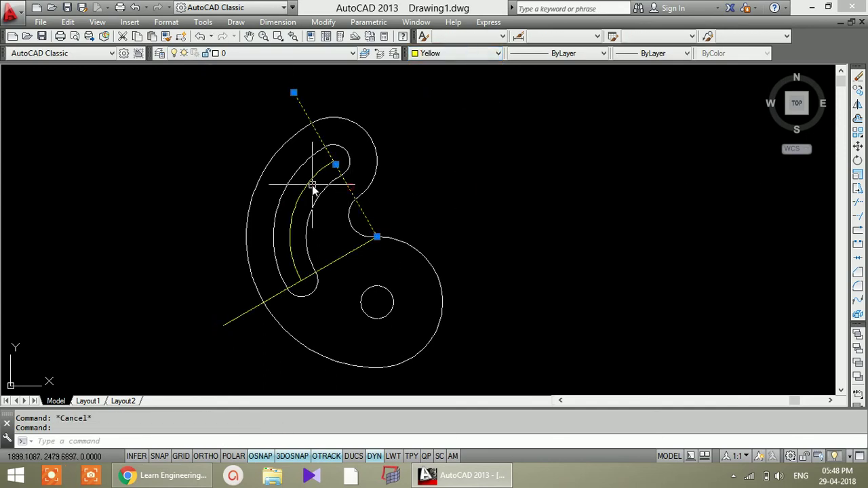
pyautogui.click(341, 265)
pyautogui.press('Delete')
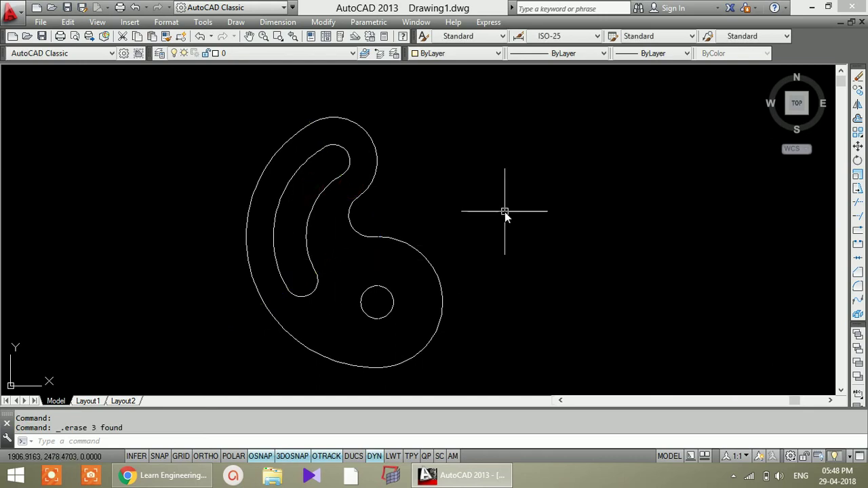
pyautogui.moveTo(518, 262); pyautogui.dragTo(499, 257, button='middle')
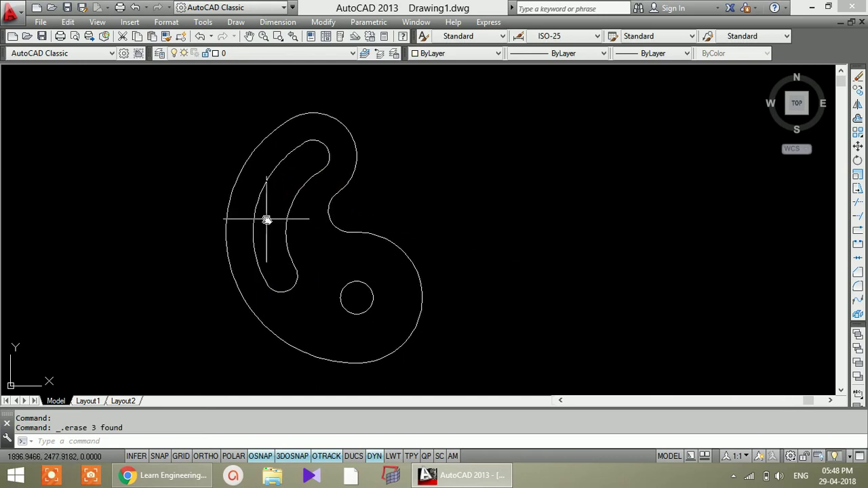
pyautogui.moveTo(530, 295); pyautogui.dragTo(387, 266, button='middle')
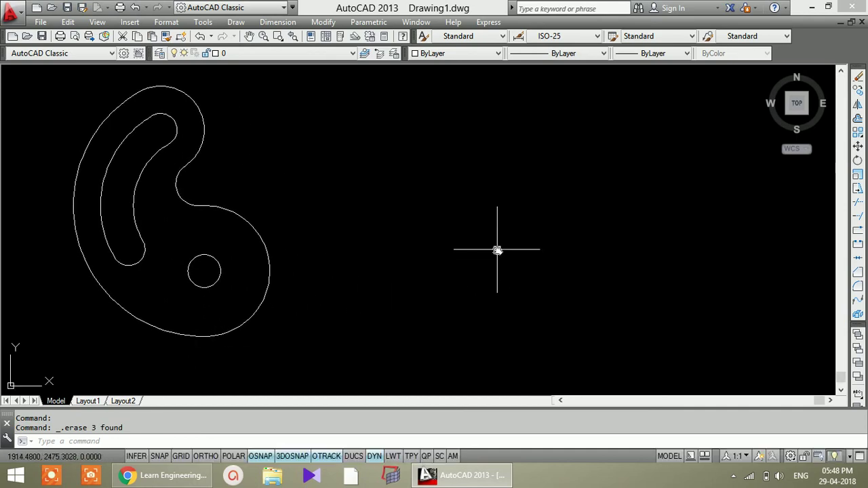